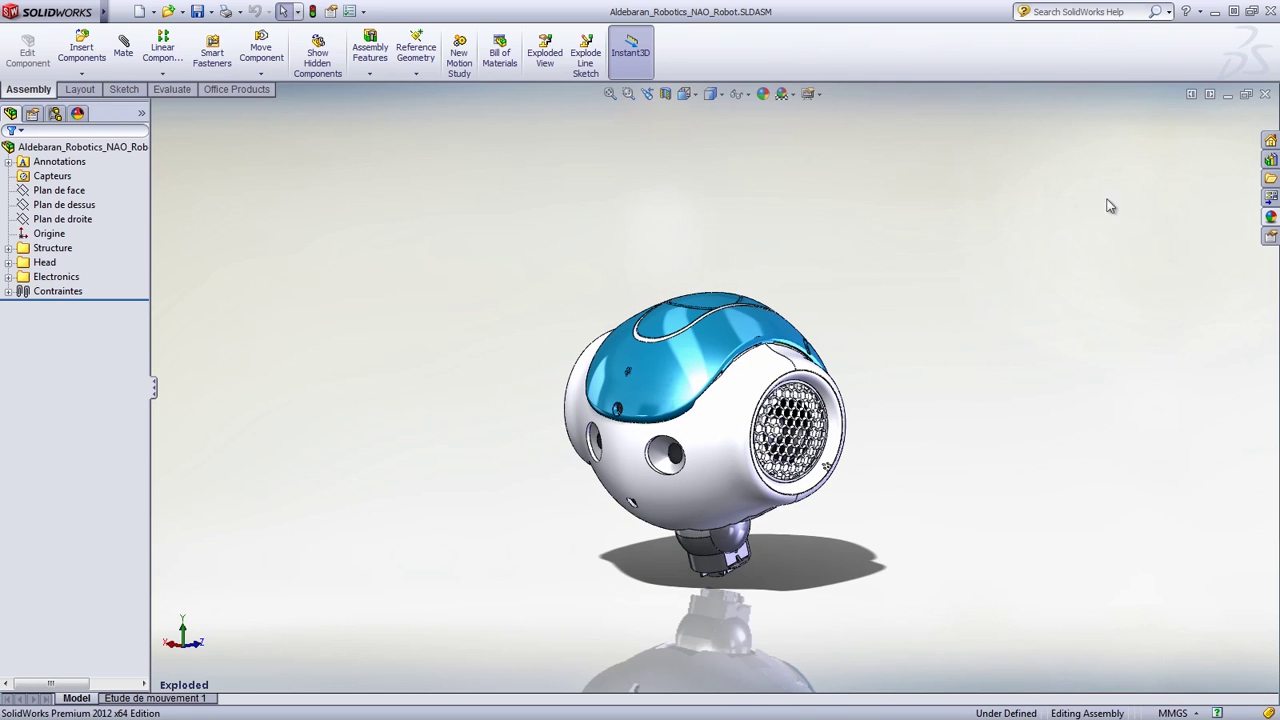
Step: Explode the NAO head assembly into its parts using the ExplView1 exploded view
click(56, 114)
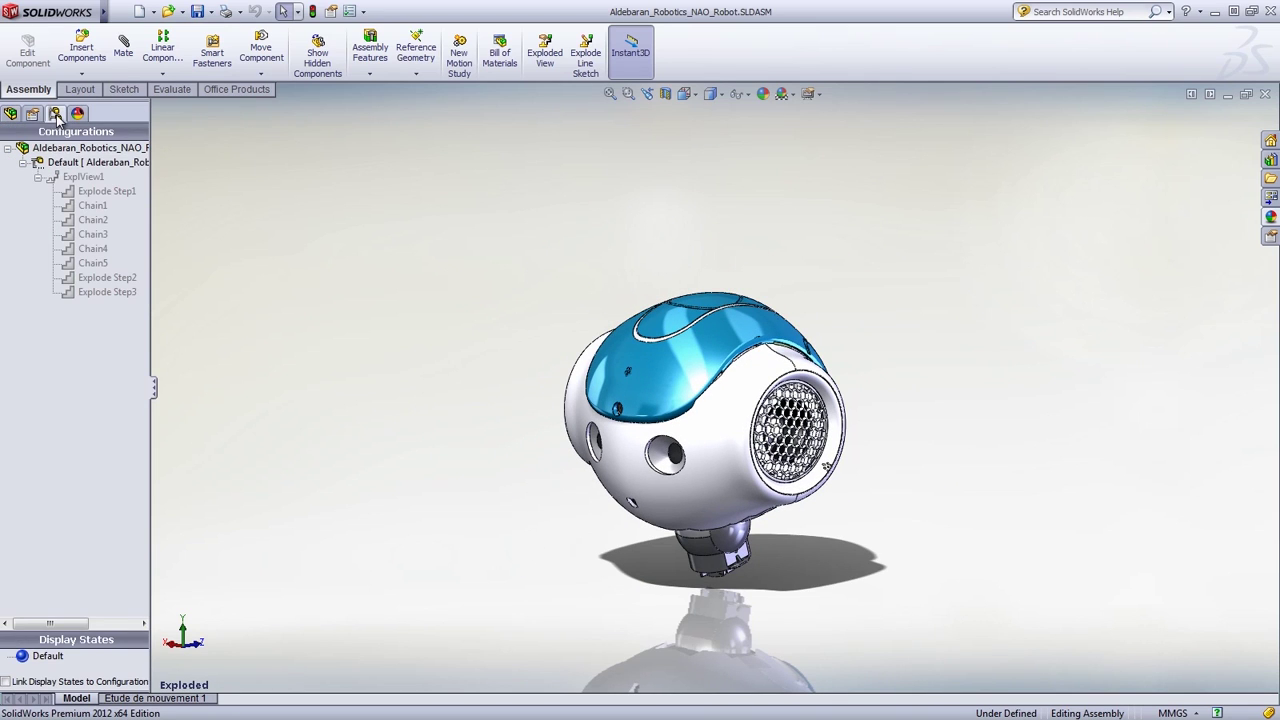
right_click(65, 177)
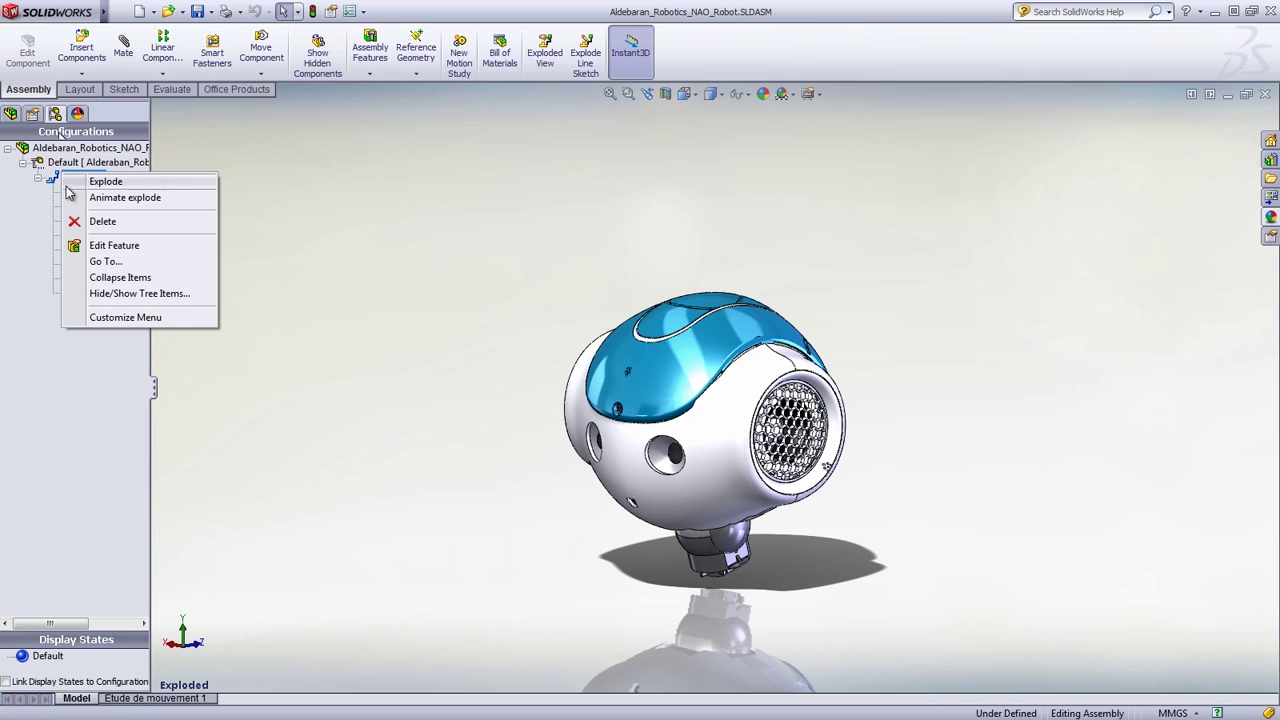
click(100, 181)
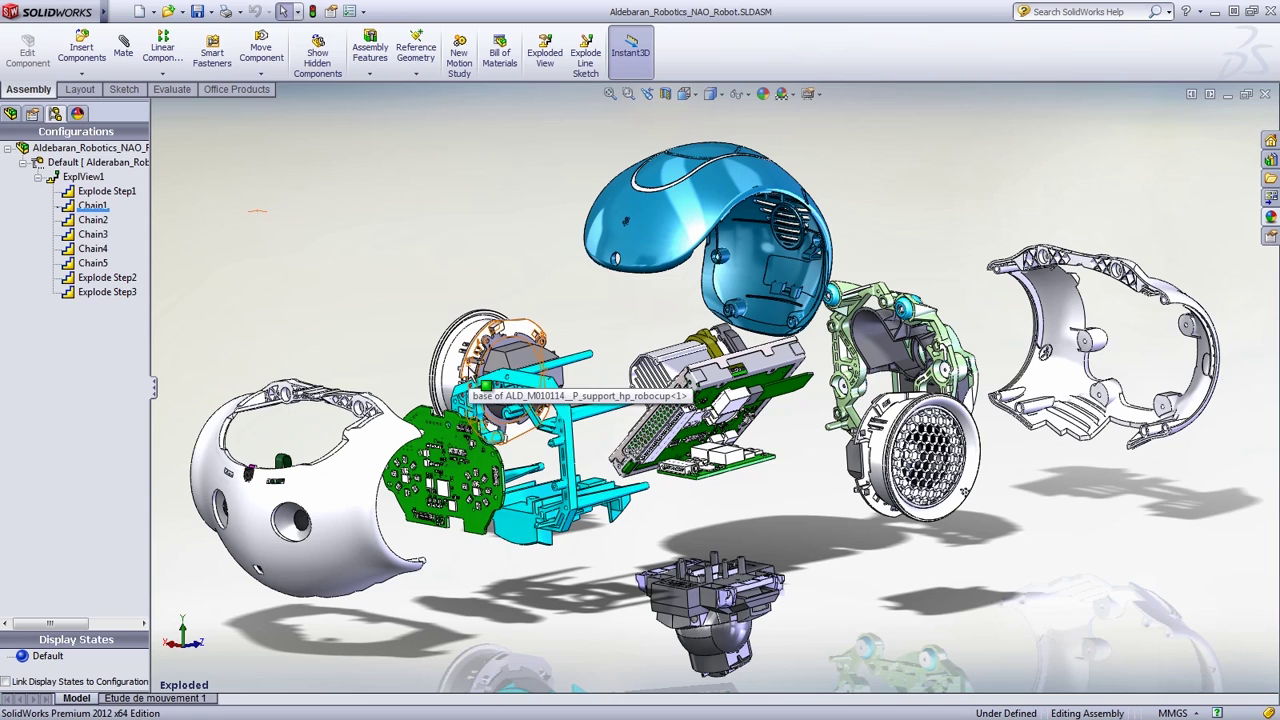
Step: Briefly magnify the green motor part, then zoom in on the white rear shell
key(g)
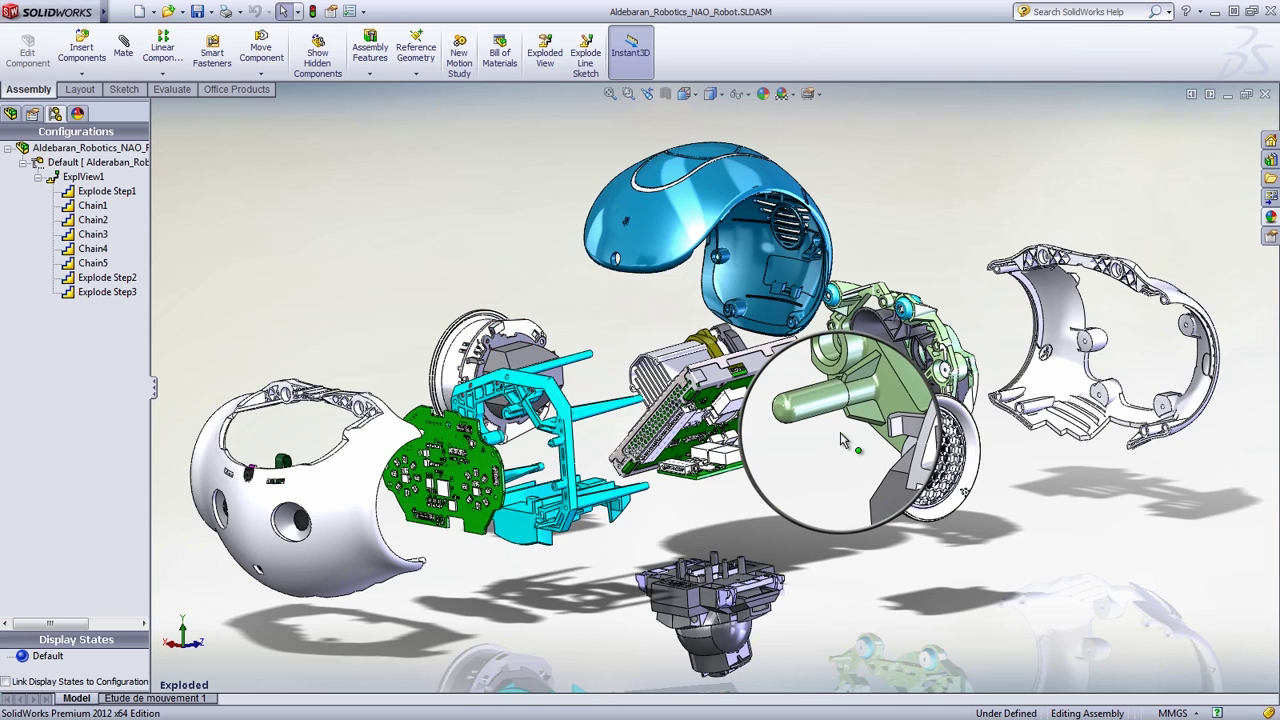
key(Escape)
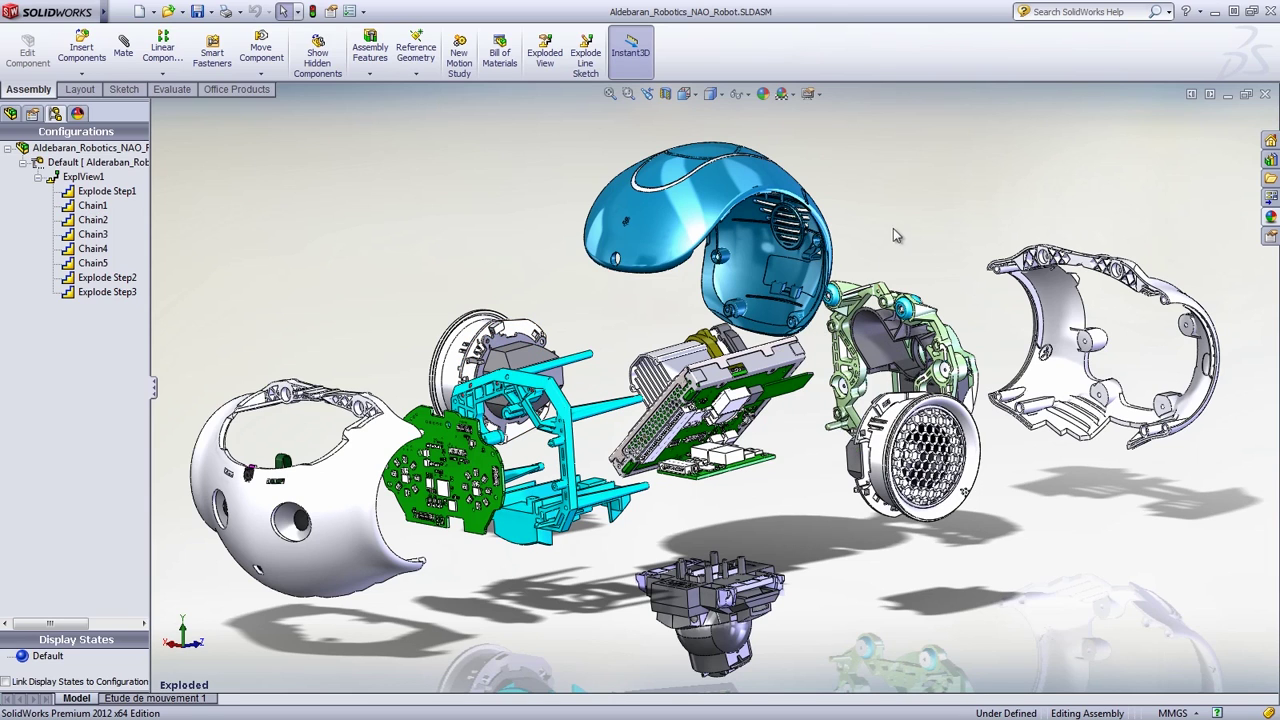
right_drag(895, 235, 944, 268)
drag(910, 222, 1240, 457)
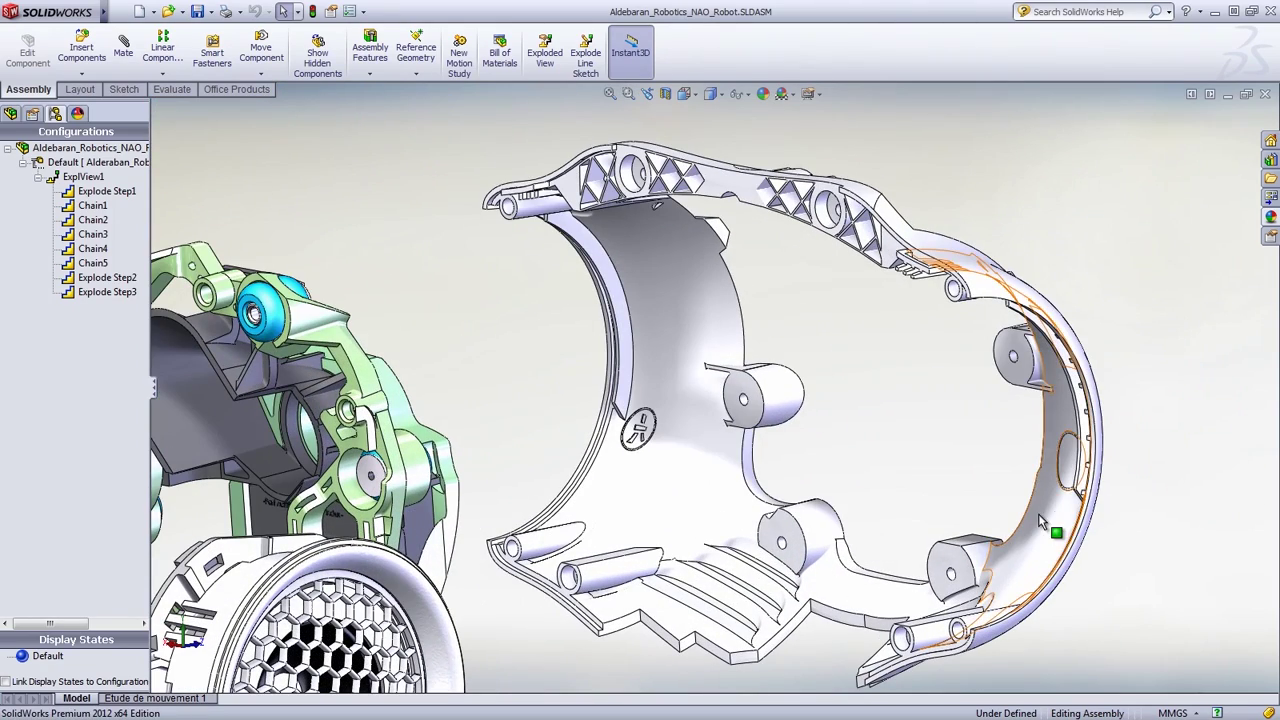
Step: Open the rear shell as a part and generate a triangle-size 6 shell mesh of 57404 elements
right_click(1042, 492)
click(1049, 318)
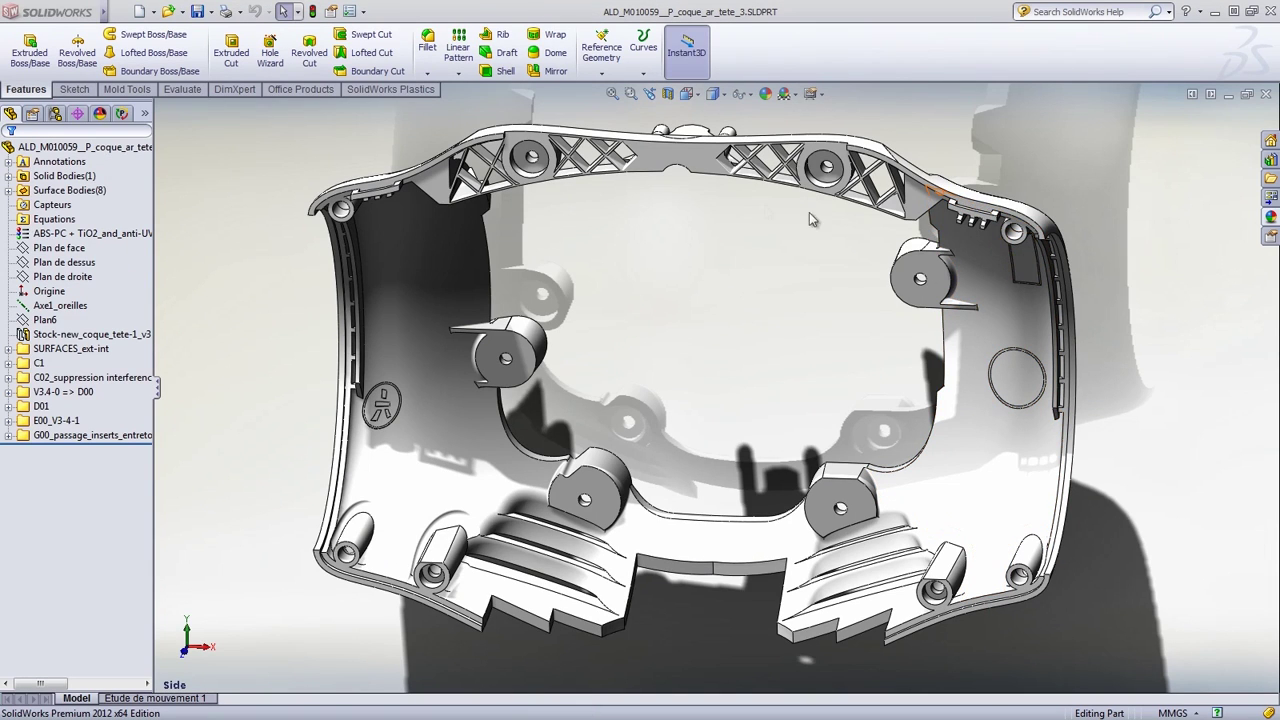
click(121, 113)
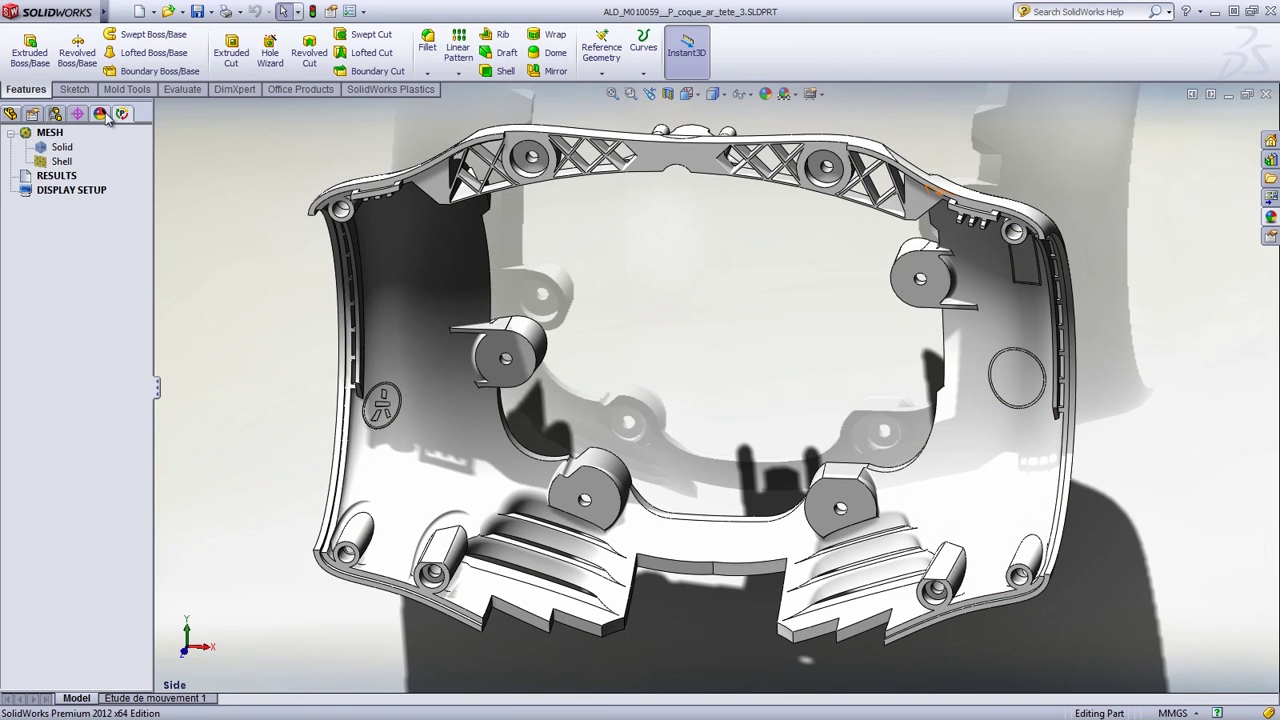
right_click(56, 163)
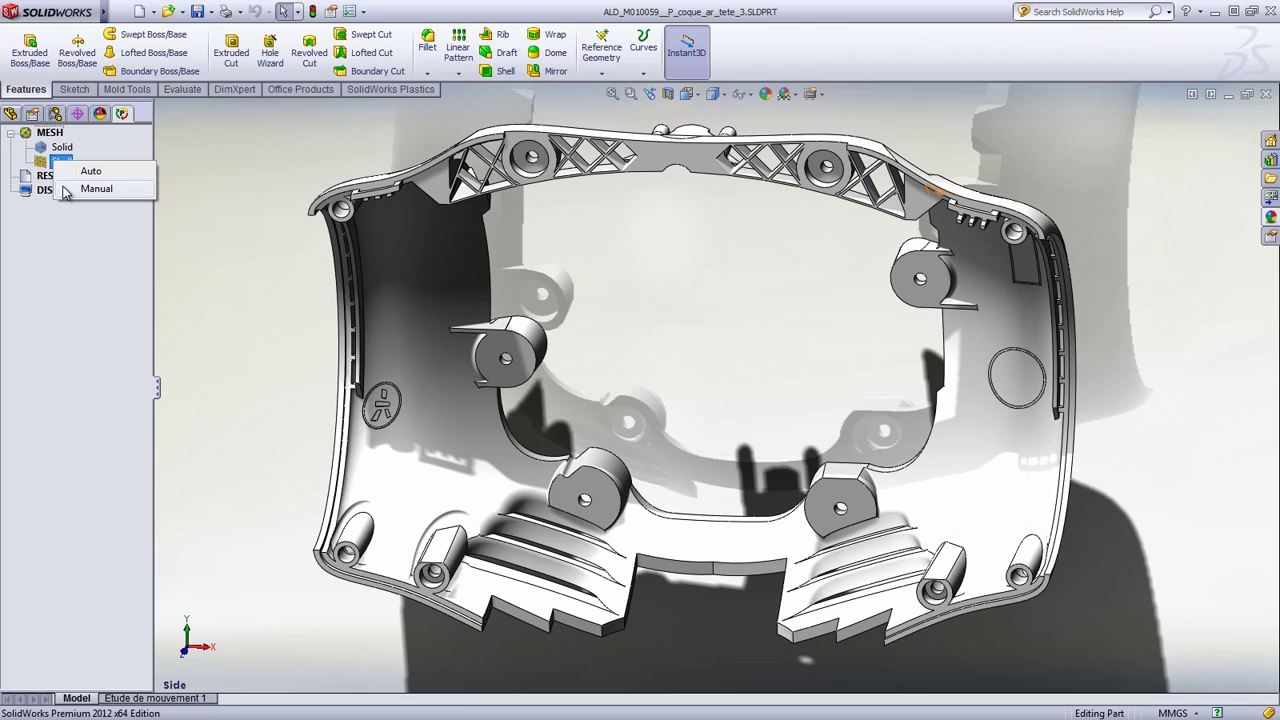
click(68, 189)
click(76, 230)
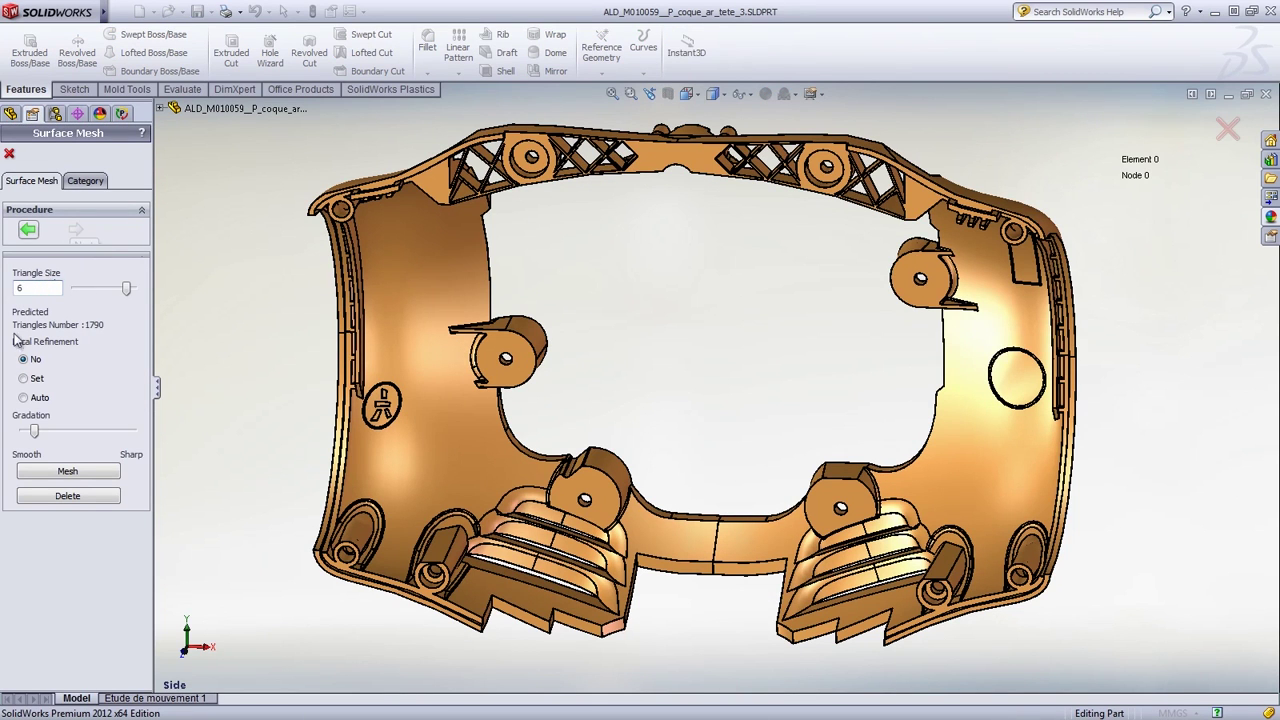
click(34, 470)
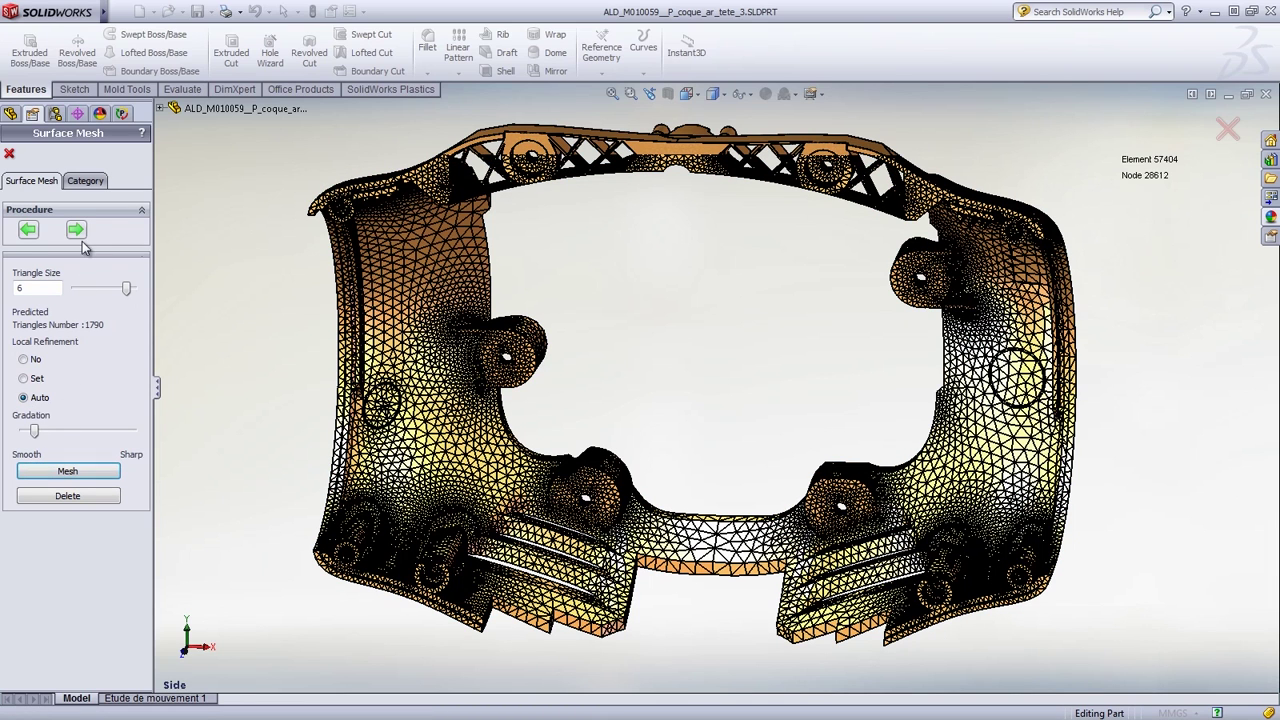
click(80, 234)
click(9, 154)
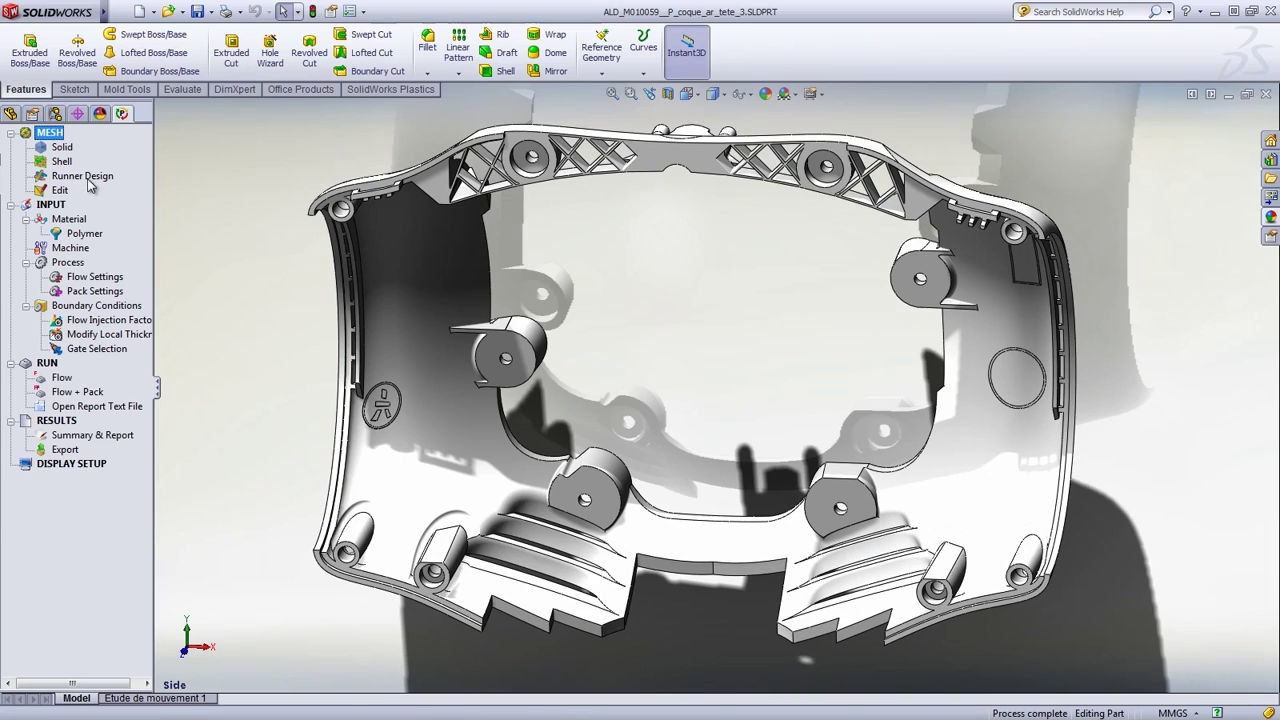
Step: Assign the Generic ABS+PC grade from the plastics material database as the shell's polymer
right_click(92, 236)
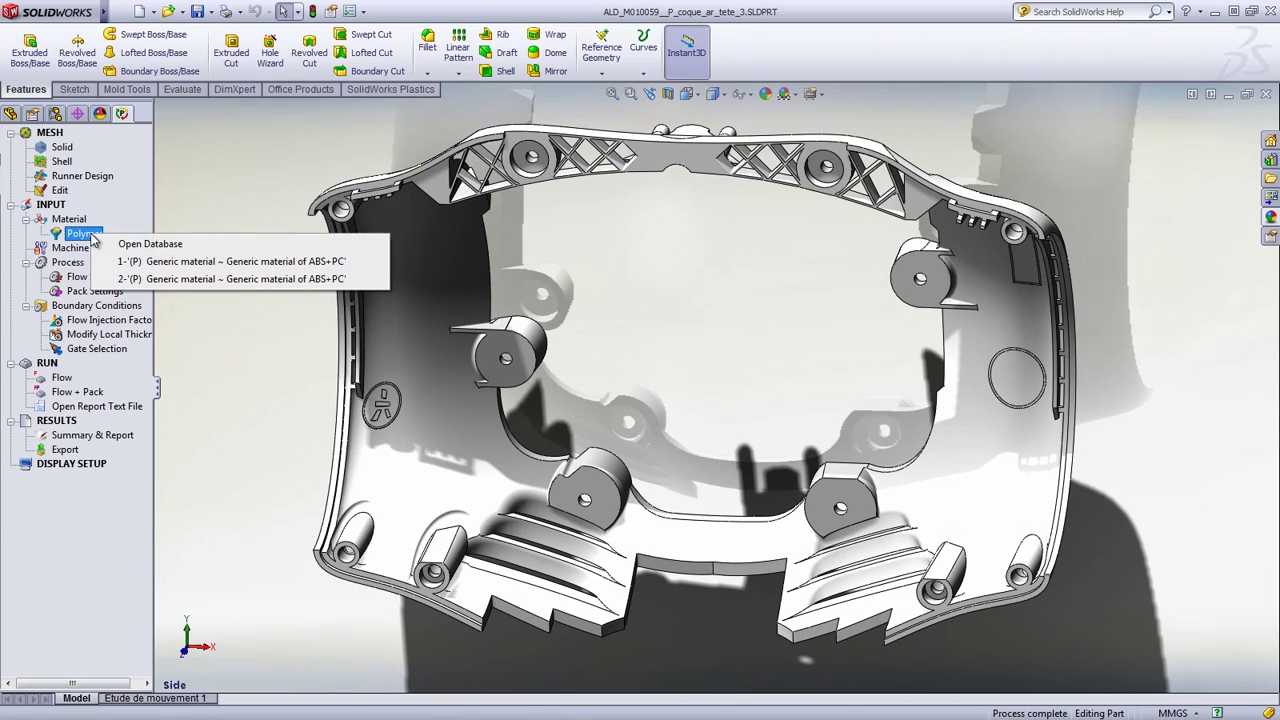
click(112, 243)
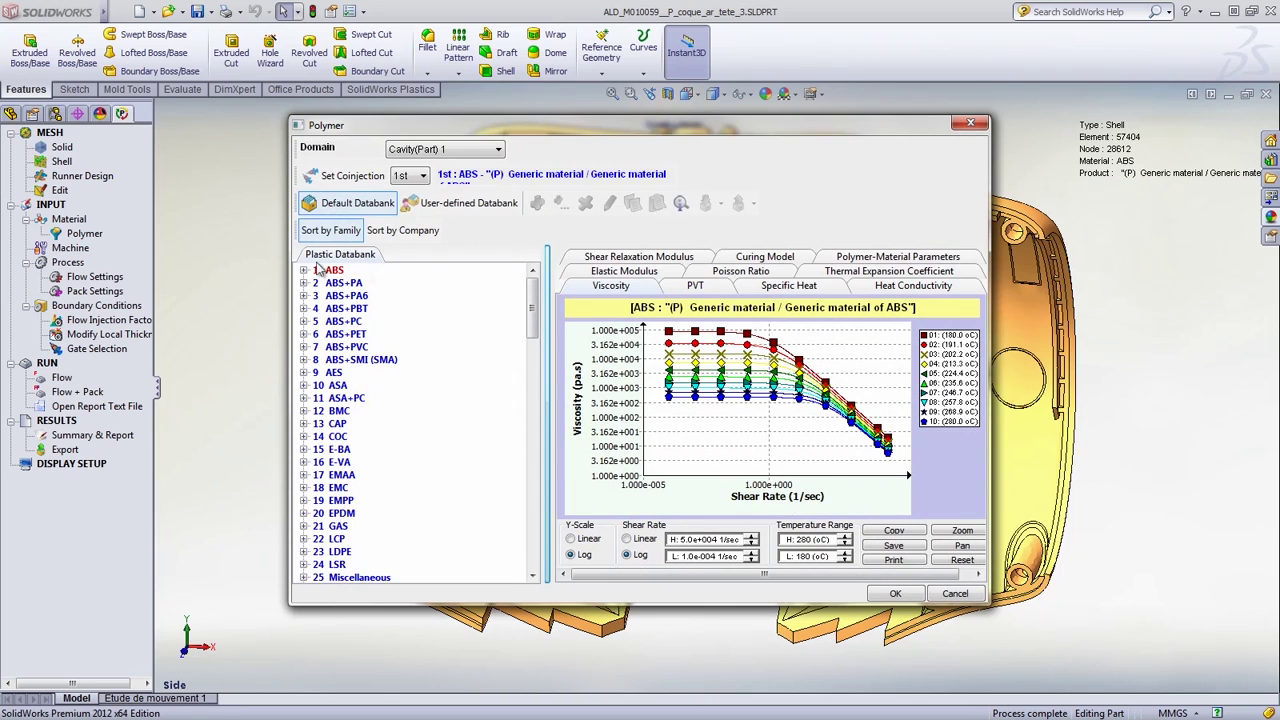
mouse_move(532, 305)
mouse_down()
mouse_move(548, 535)
mouse_move(535, 290)
mouse_up()
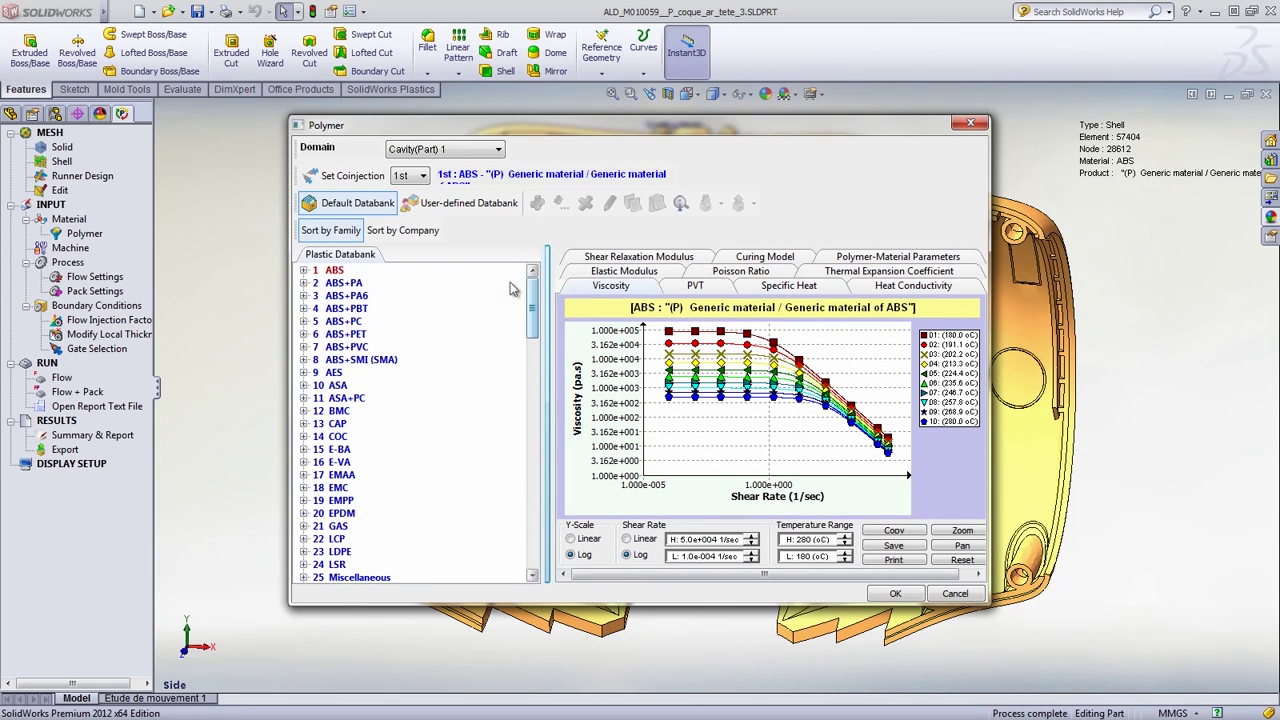
click(305, 321)
click(333, 334)
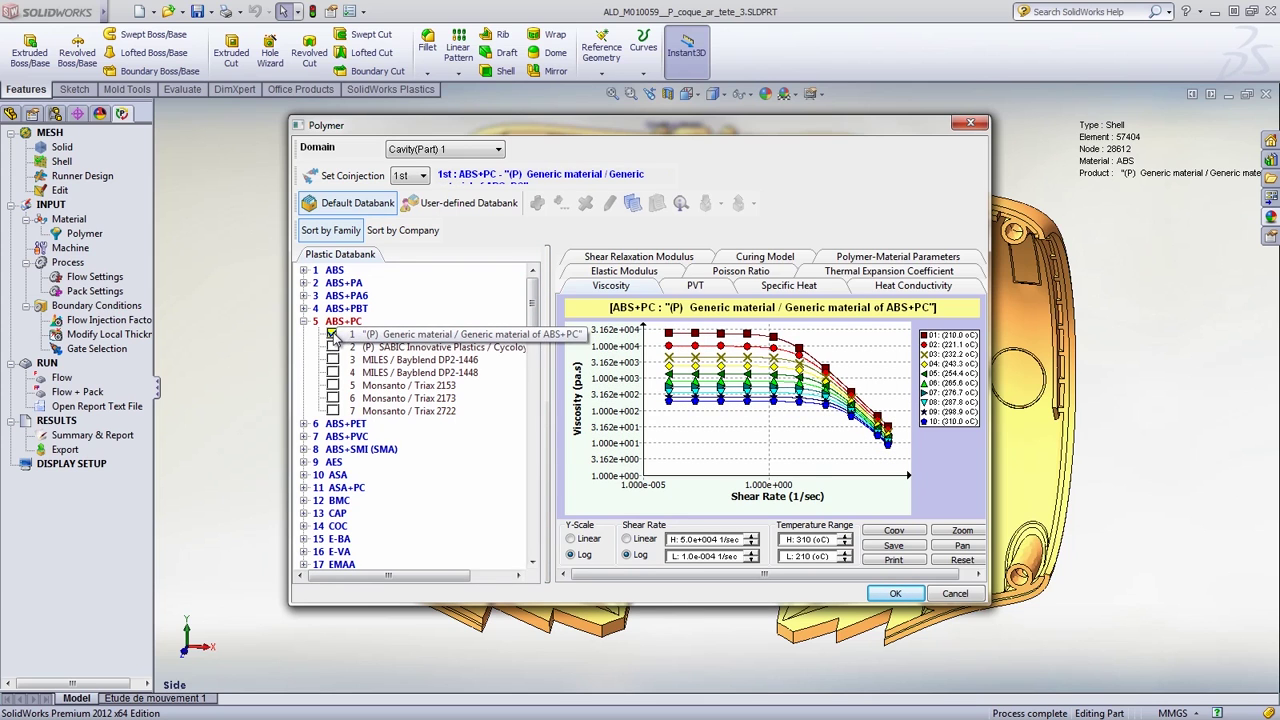
click(895, 593)
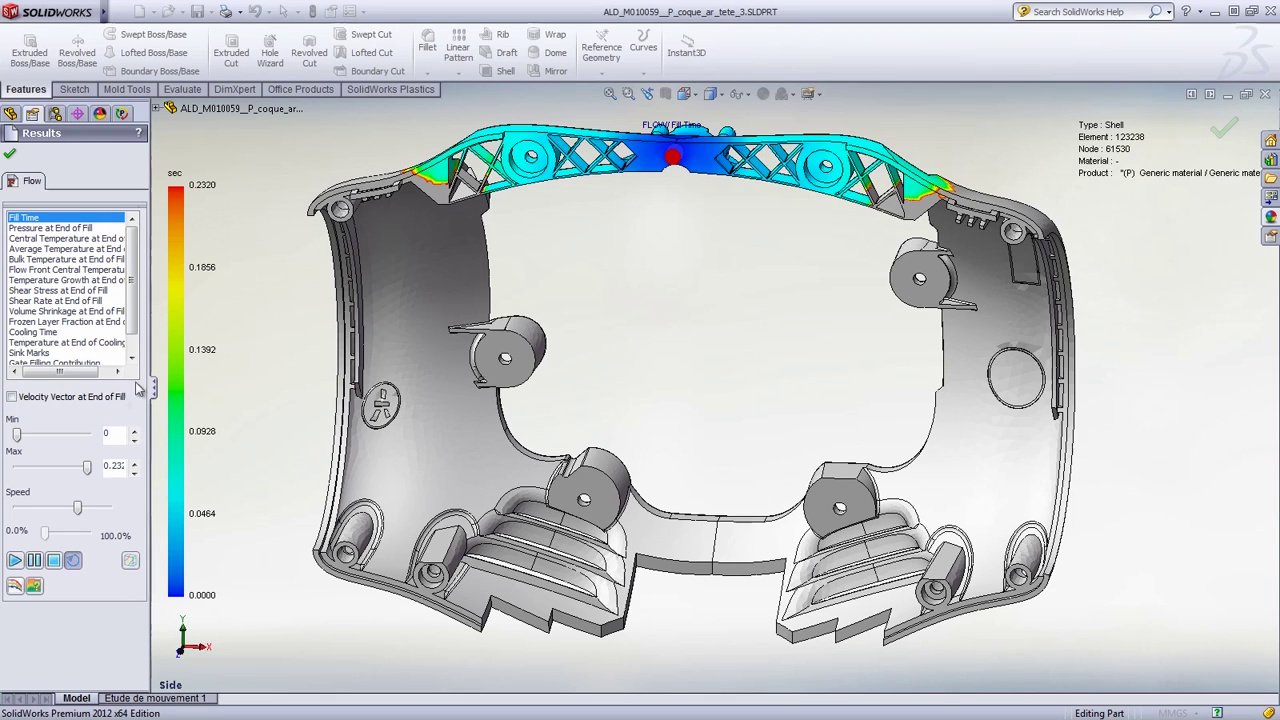
Step: Play the fill animation to full fill, then view the Frozen Layer Fraction and Ease of Fill results
click(18, 561)
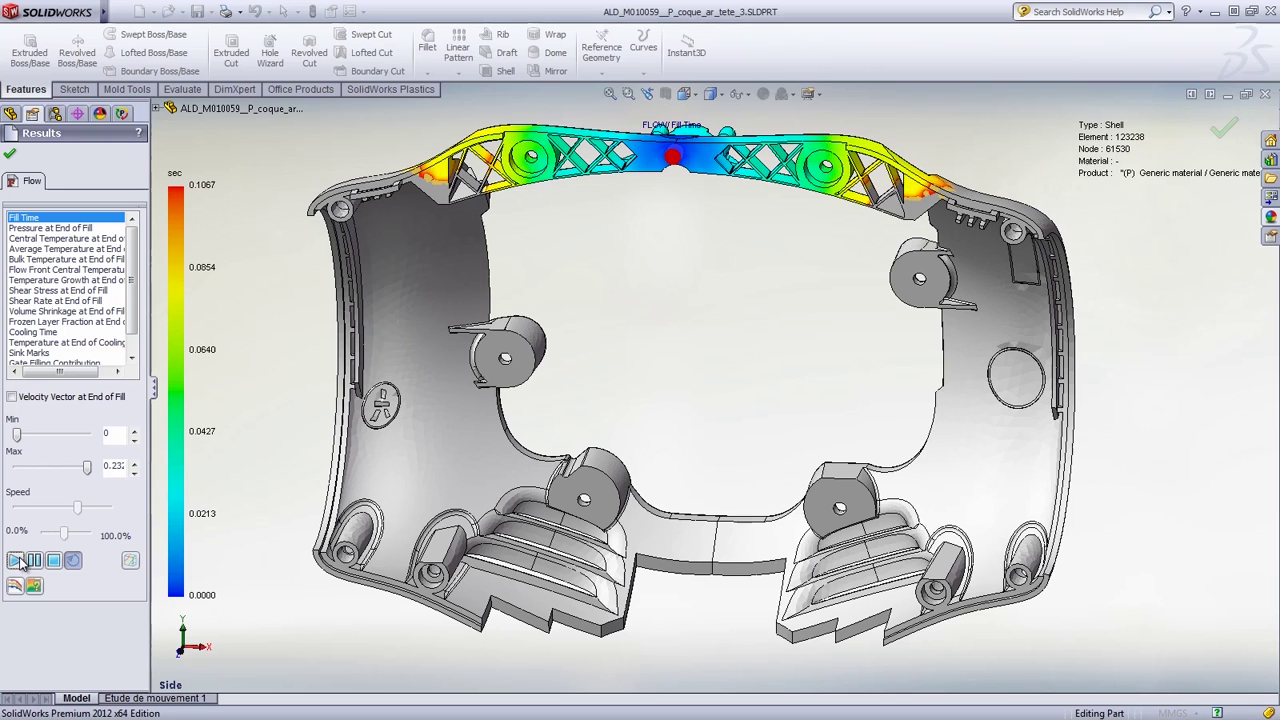
click(53, 560)
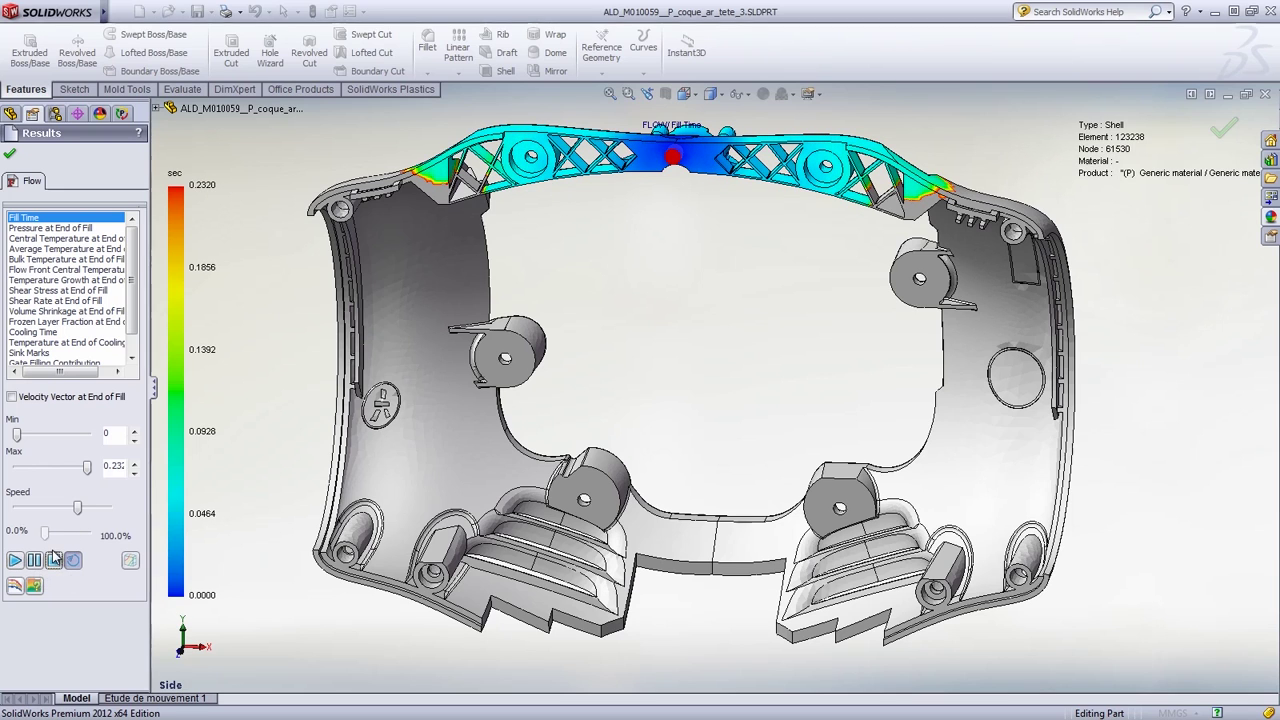
click(22, 323)
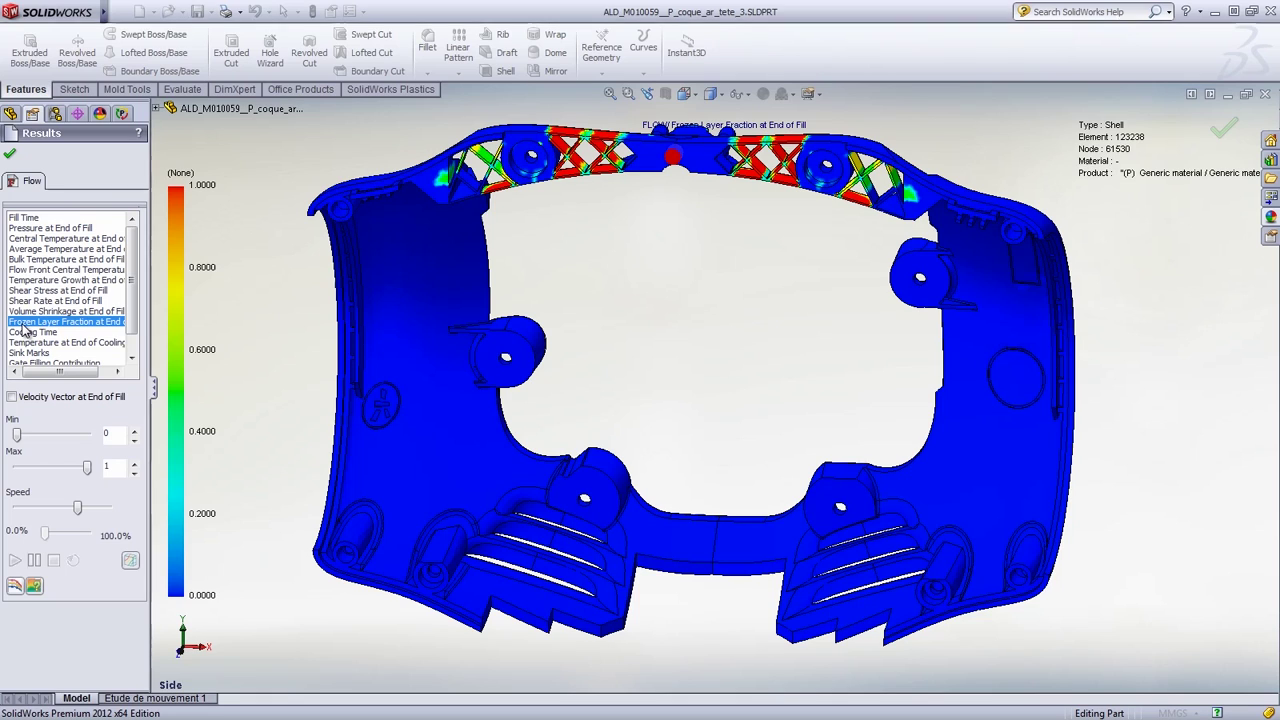
click(129, 352)
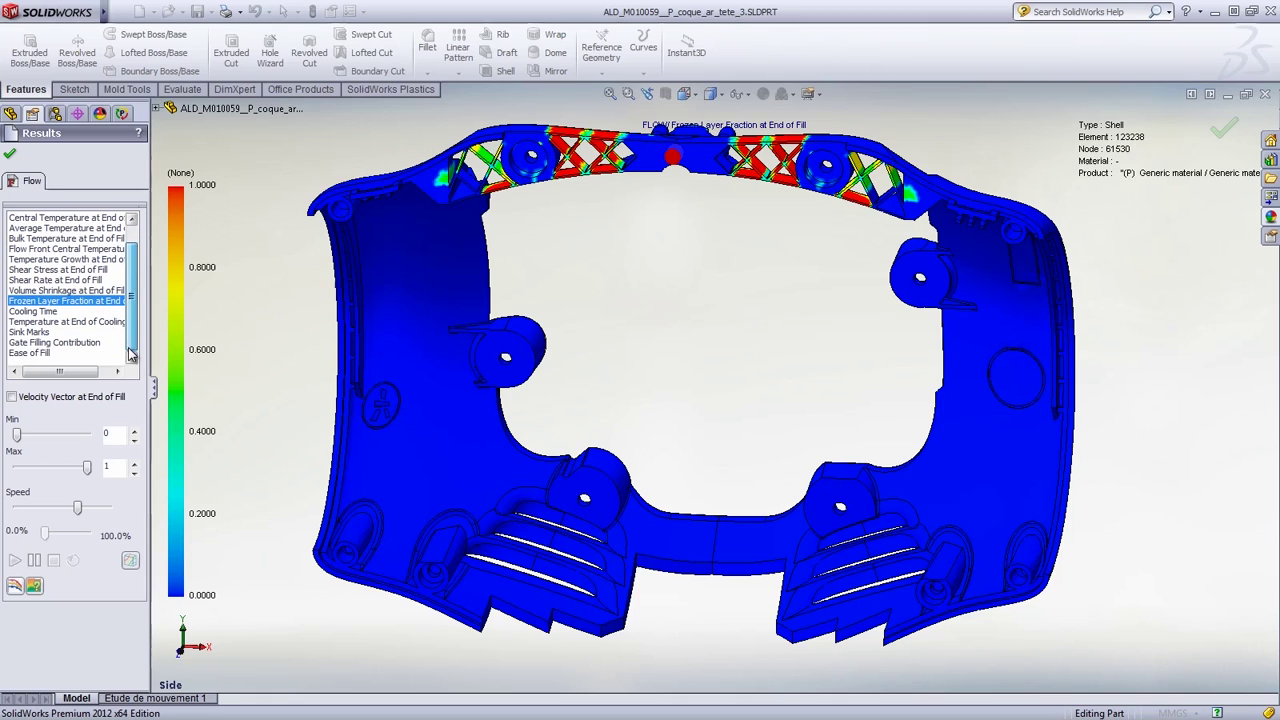
click(42, 355)
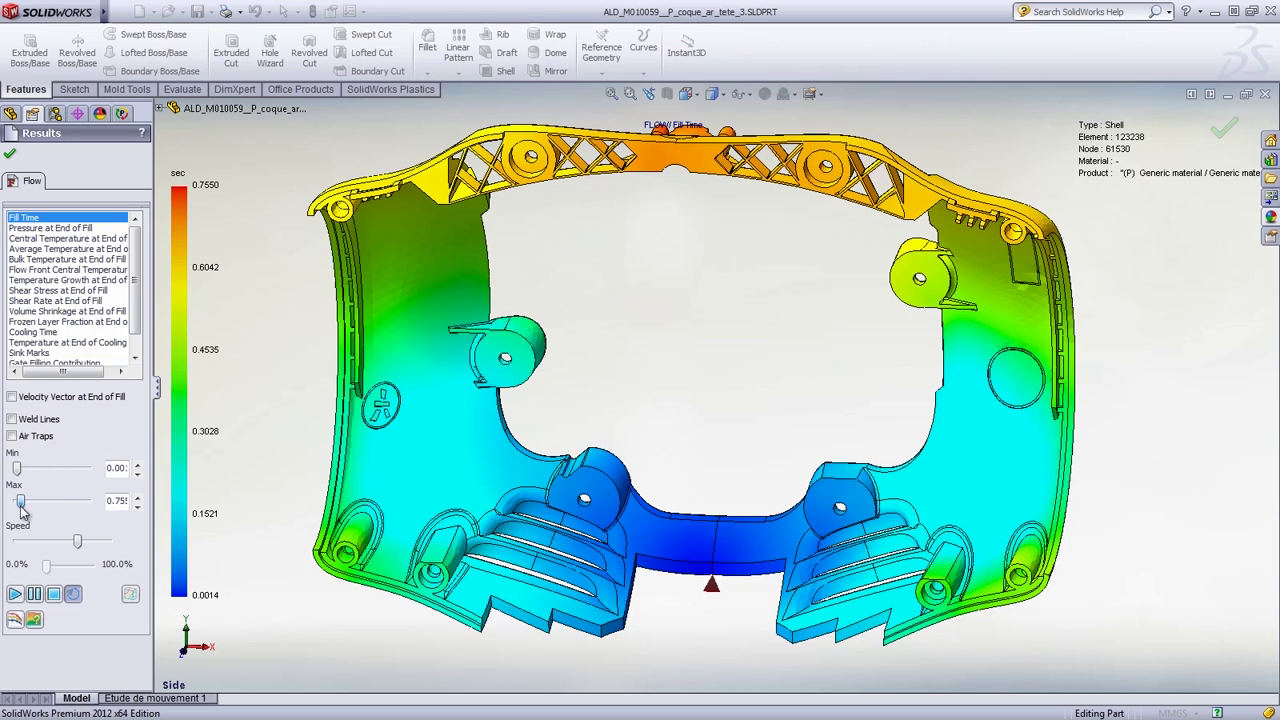
Step: Limit the plot to early fill, show air traps, toggle weld lines, then view volume shrinkage and cooling time
click(15, 505)
click(11, 437)
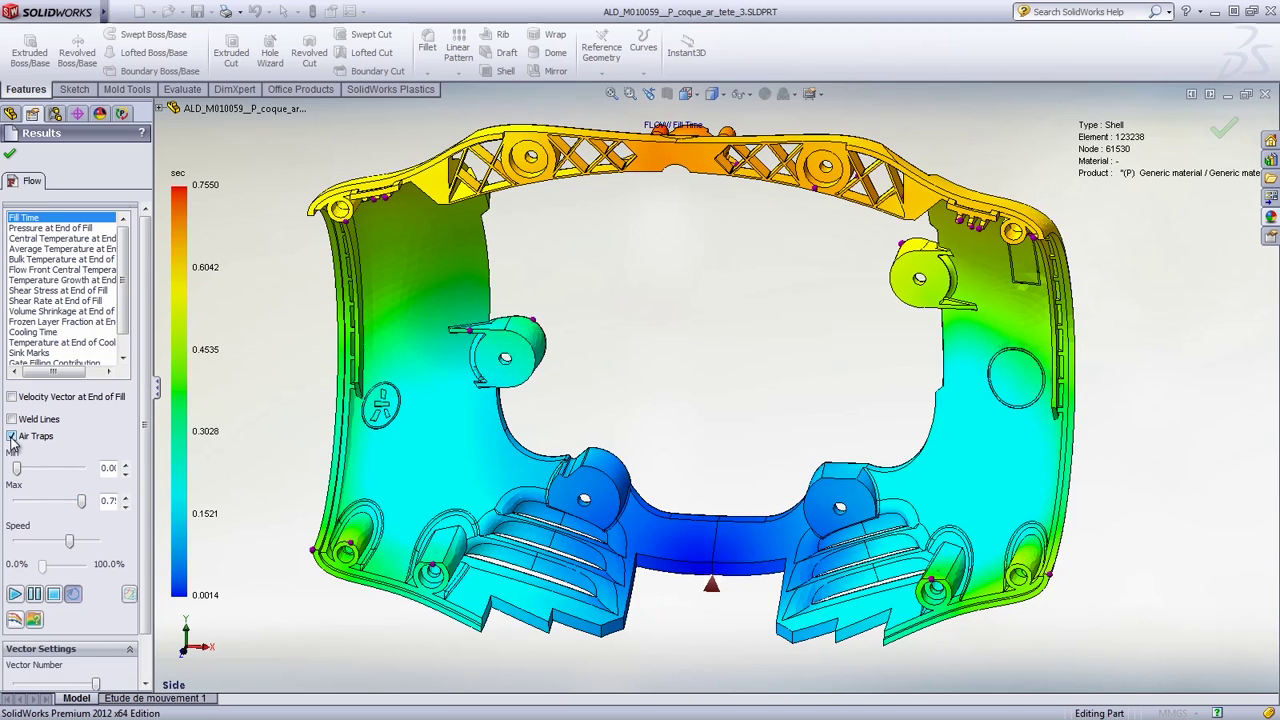
click(11, 419)
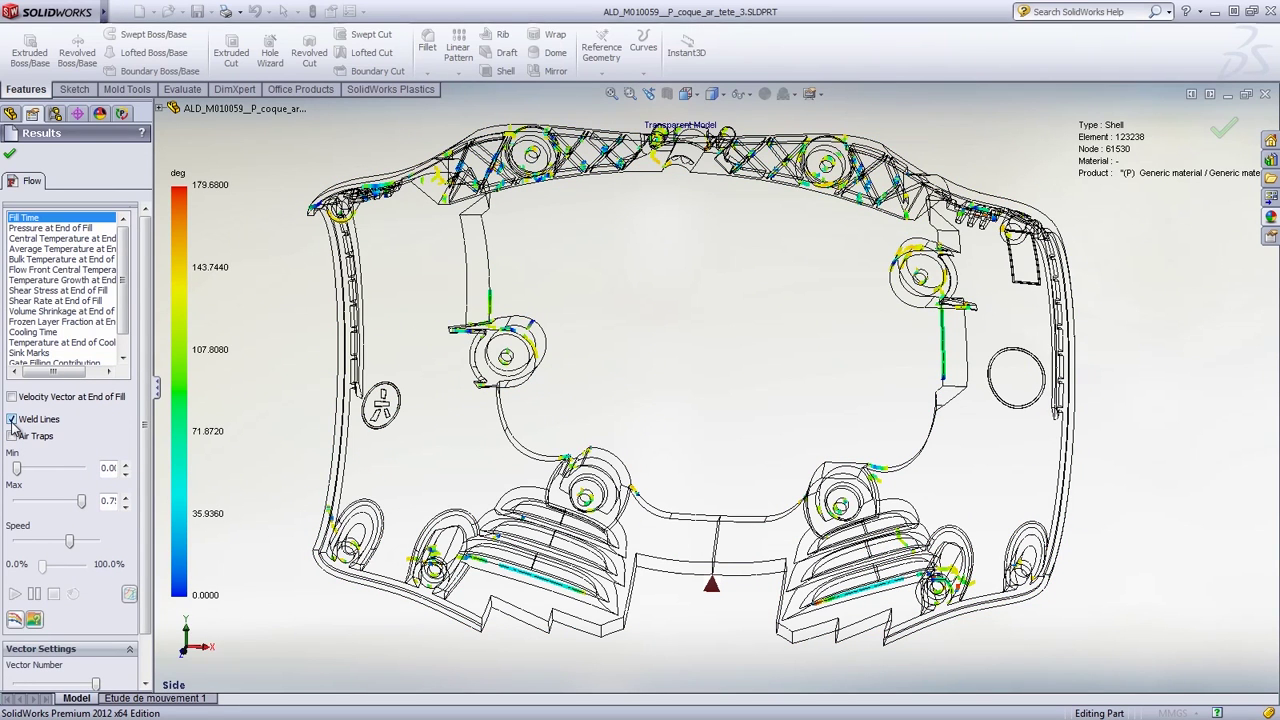
click(12, 421)
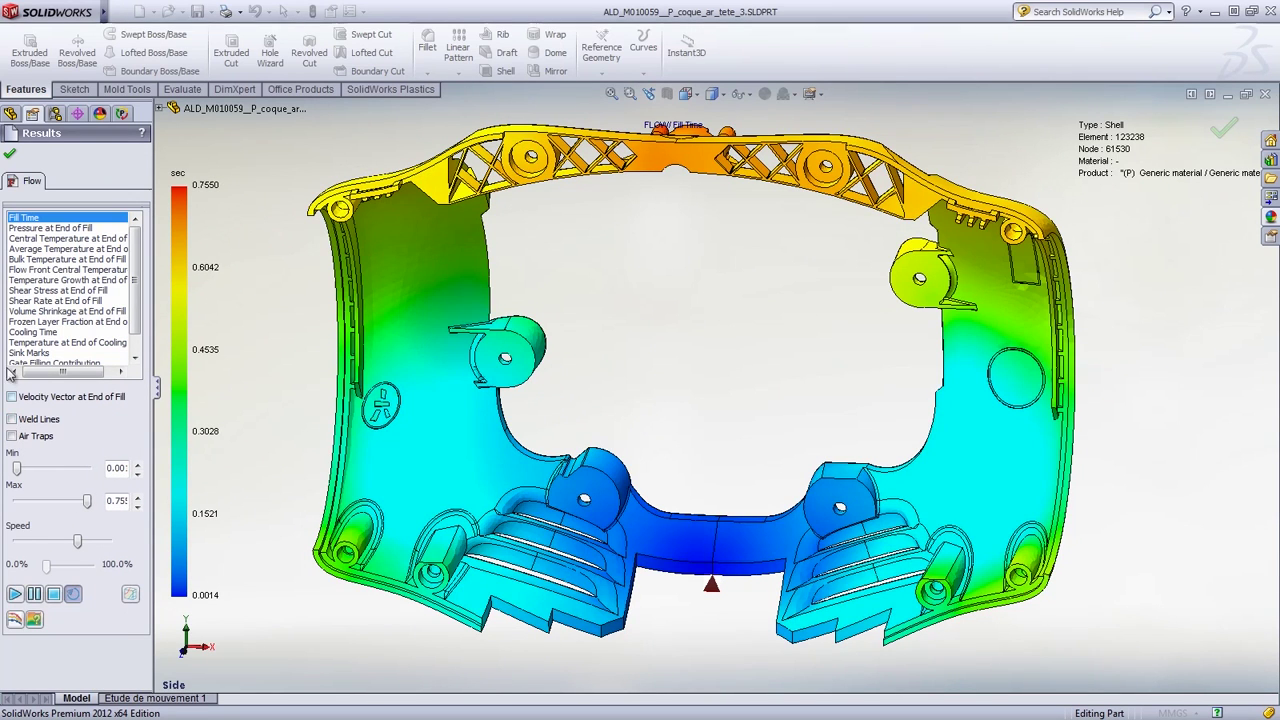
click(16, 312)
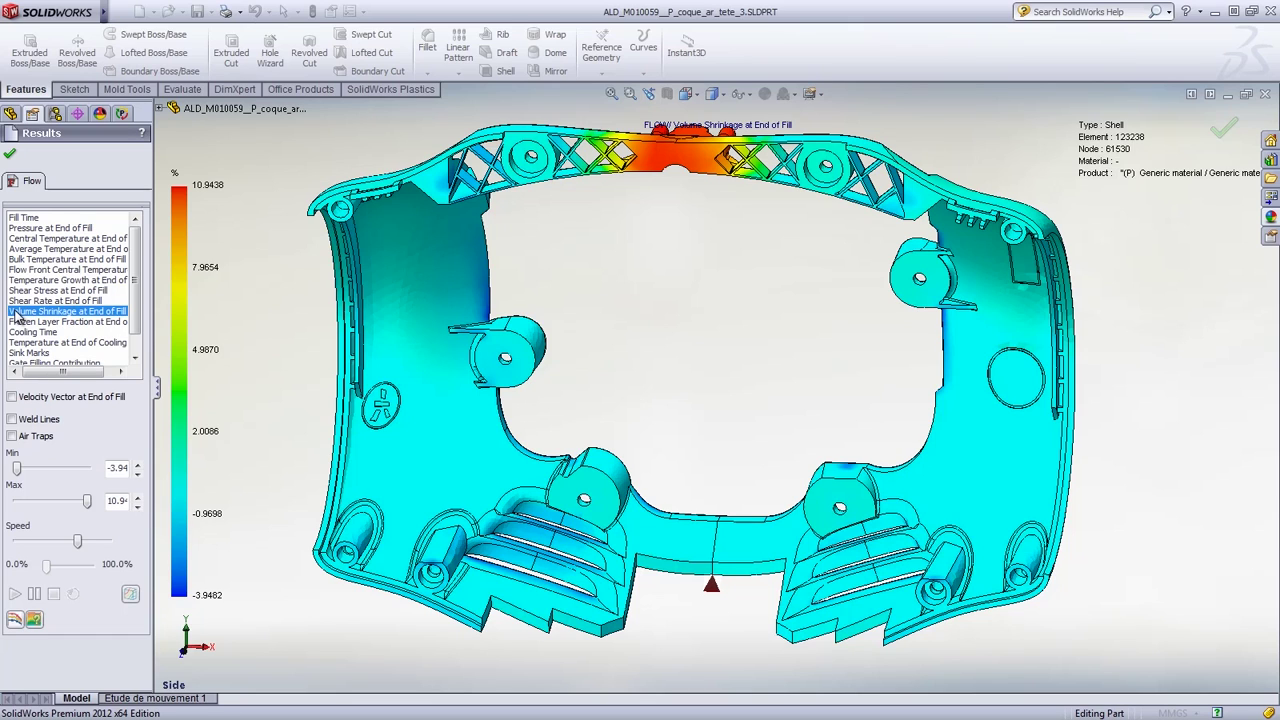
click(16, 332)
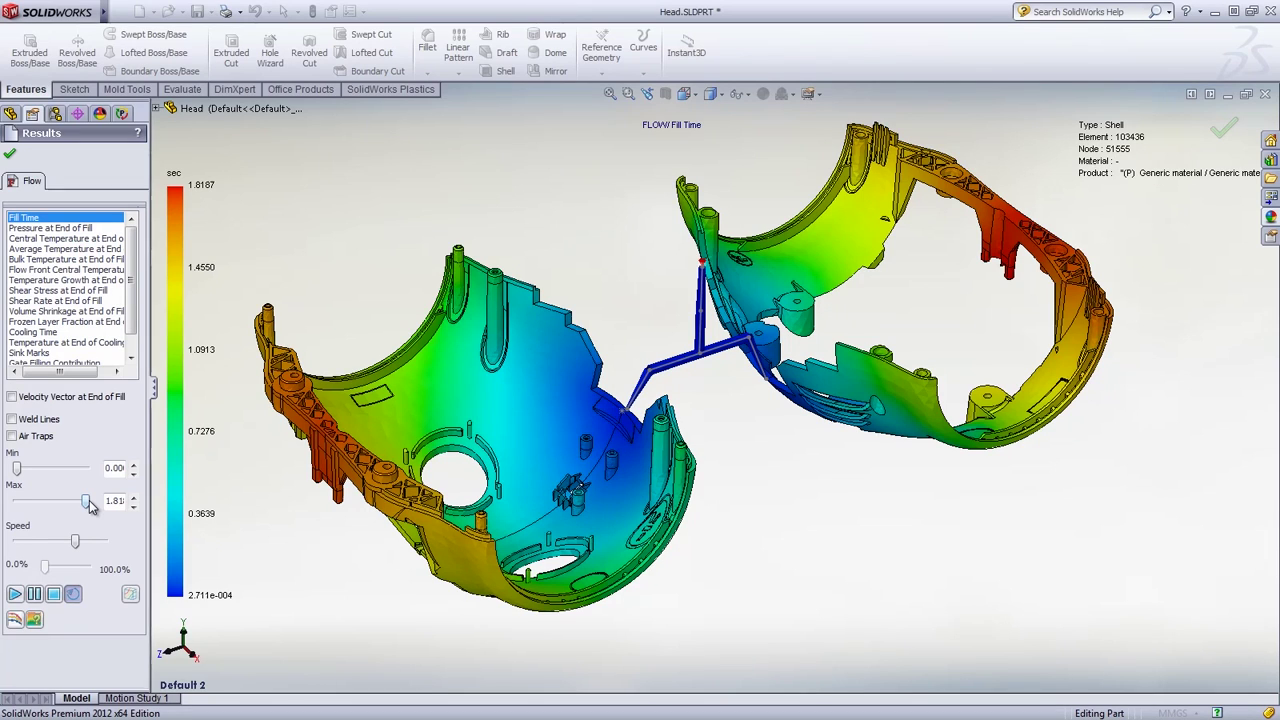
Step: Limit the Head Fill Time plot to the first 0.0094 s, with melt just entering the shared runner
drag(87, 501, 12, 503)
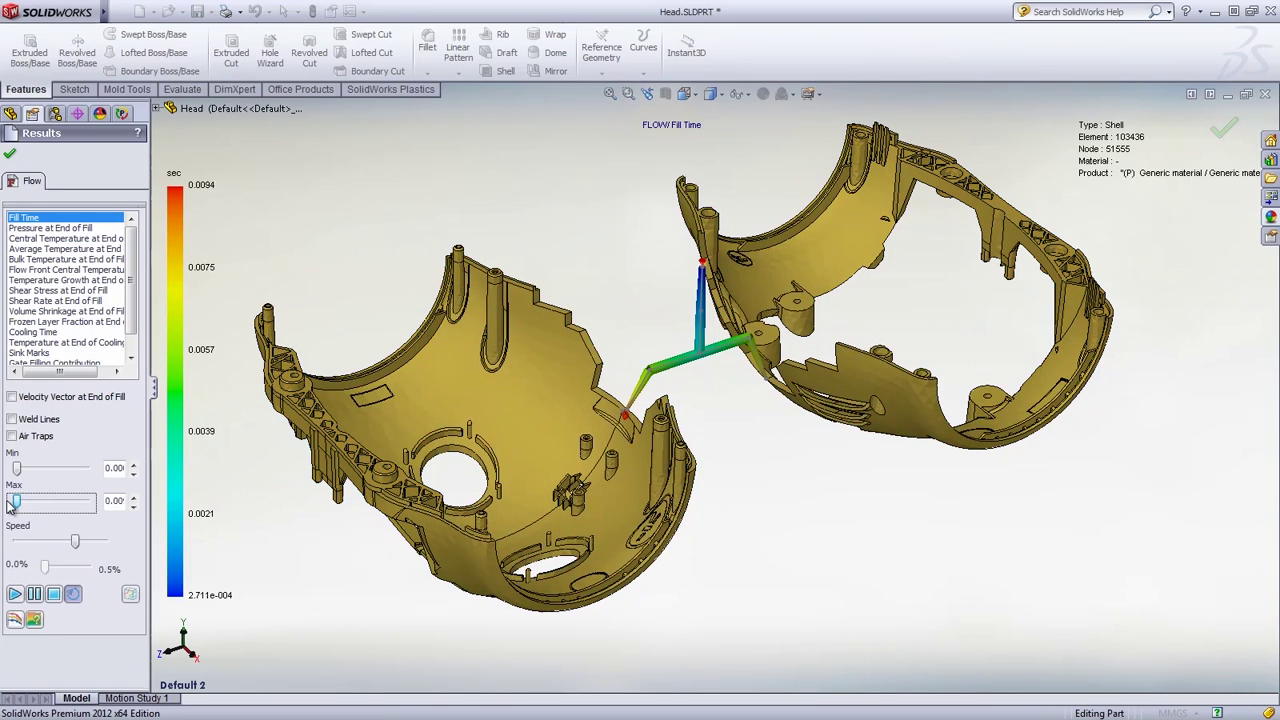